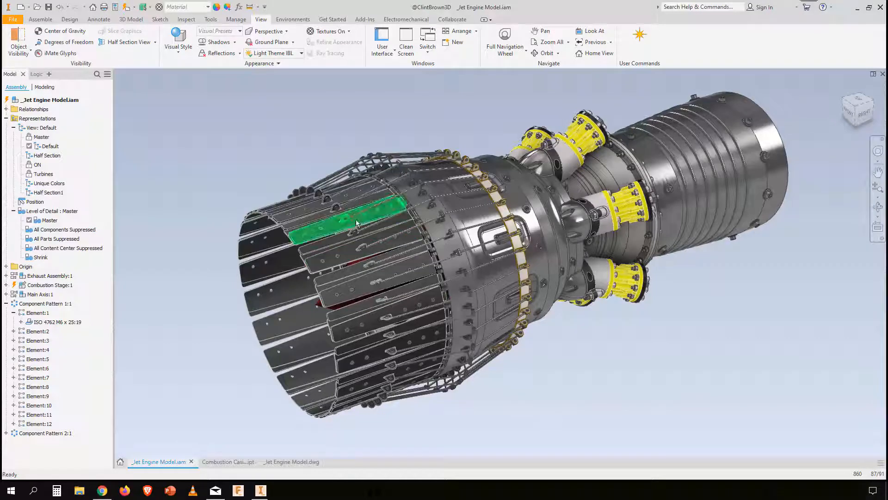
Set the application's UI theme to Dark (pre-release), accepting the pre-release notice, and apply it
left_click(211, 19)
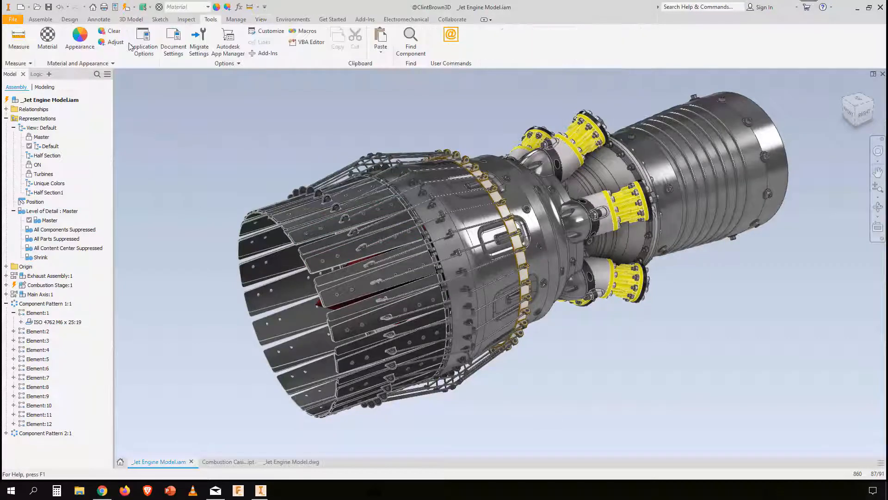
left_click(144, 44)
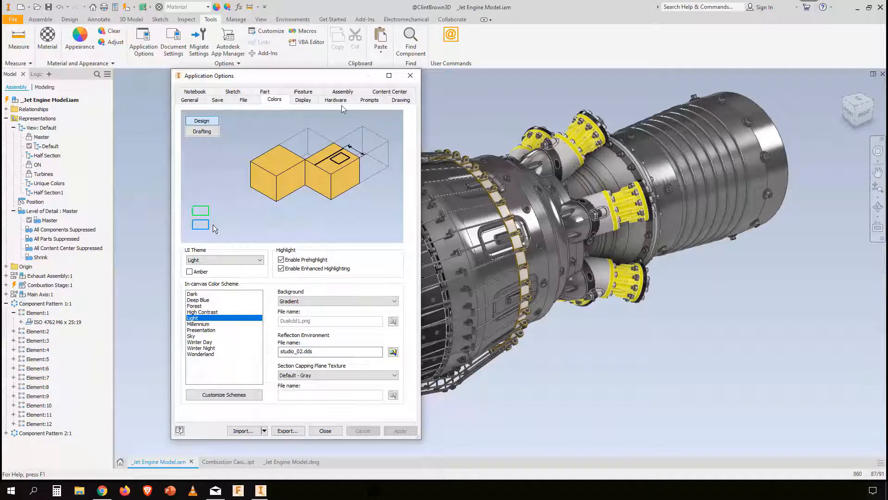
left_click_drag(317, 82, 260, 81)
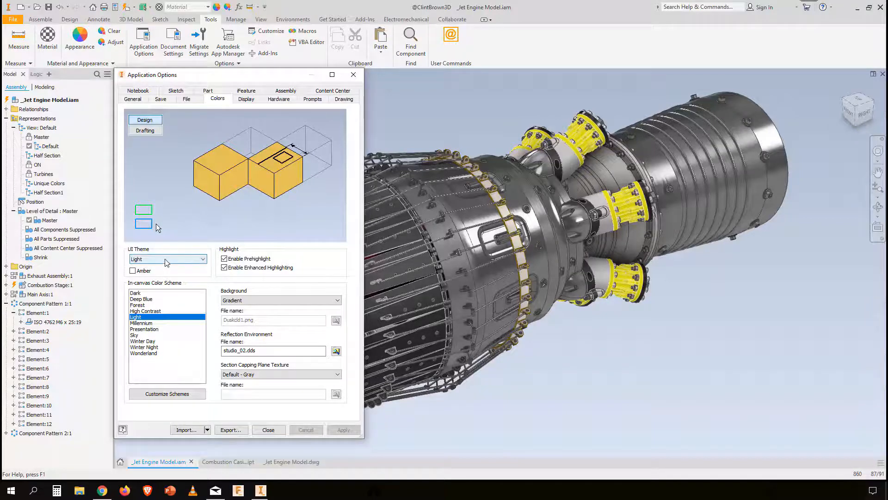
left_click(195, 264)
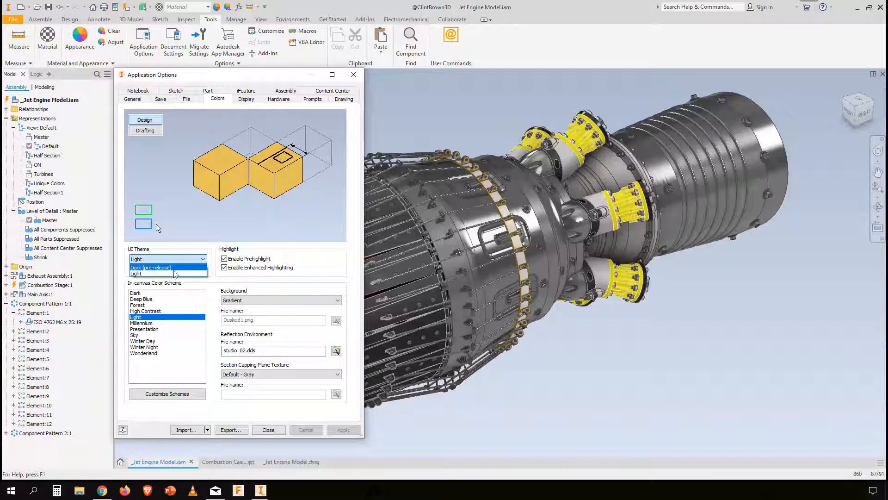
left_click(167, 268)
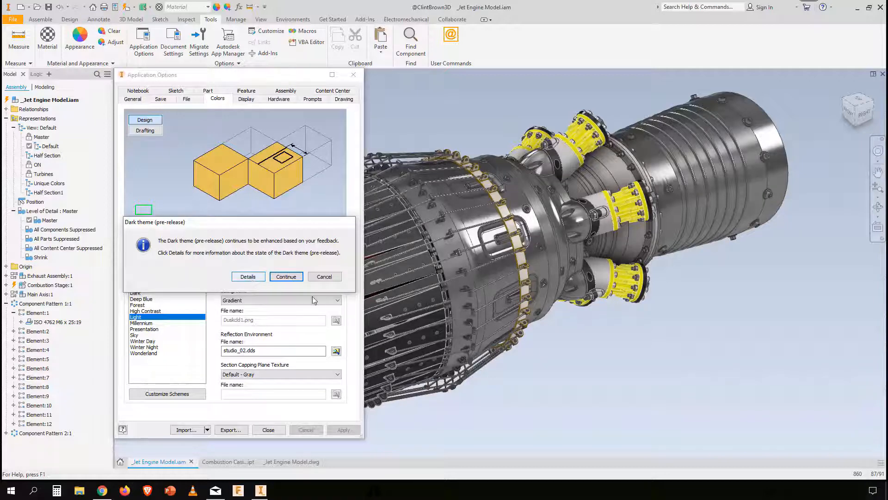
left_click(286, 276)
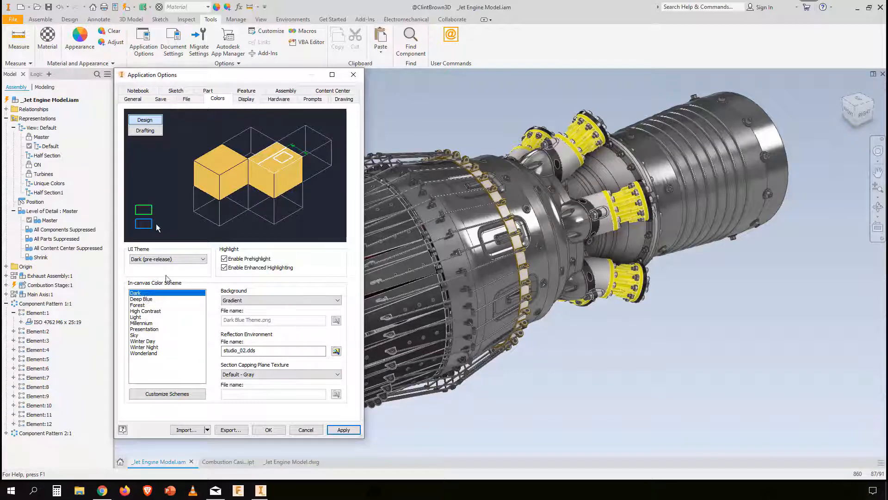
left_click(343, 430)
left_click(268, 429)
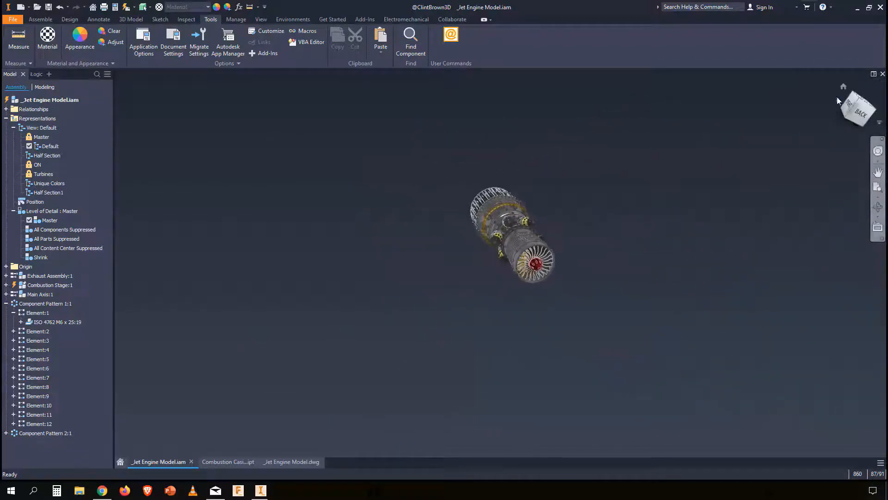
Restore the home view of the jet engine assembly and examine the whole engine under the dark theme
left_click(843, 86)
scroll(512, 196, "up", 4)
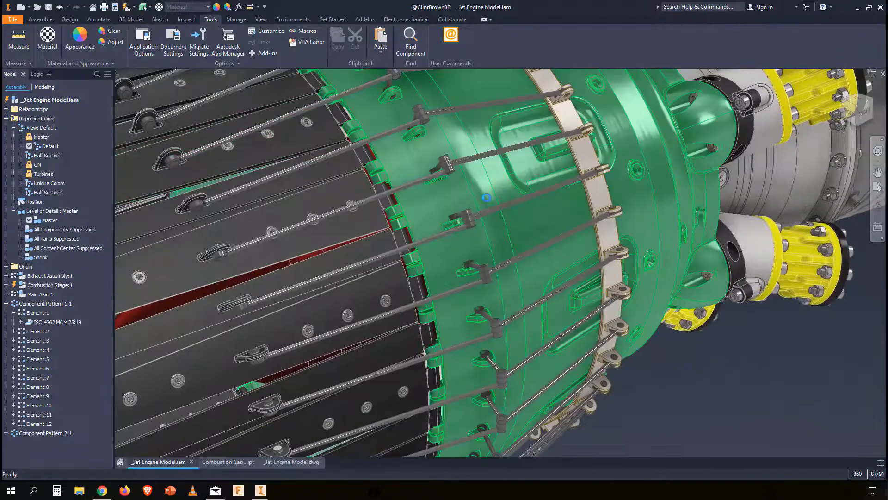
scroll(487, 198, "down", 5)
scroll(410, 175, "up", 3)
middle_click_drag(409, 169, 235, 206)
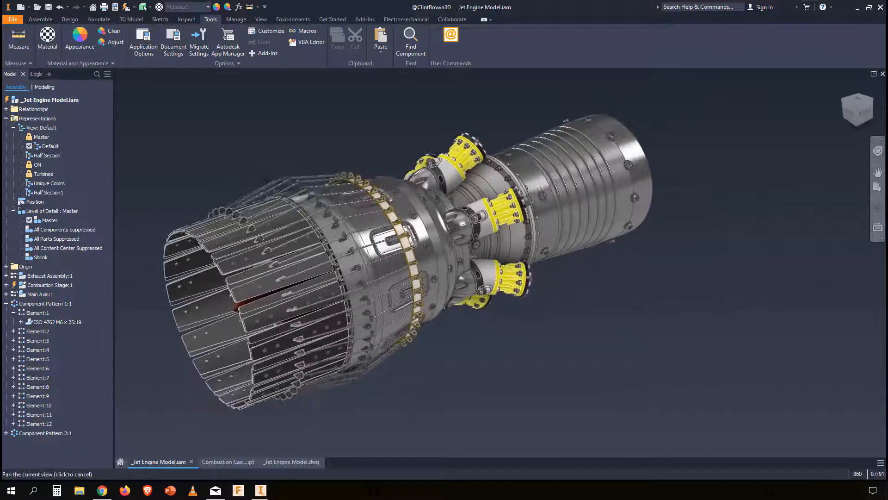
middle_click_drag(245, 165, 286, 159)
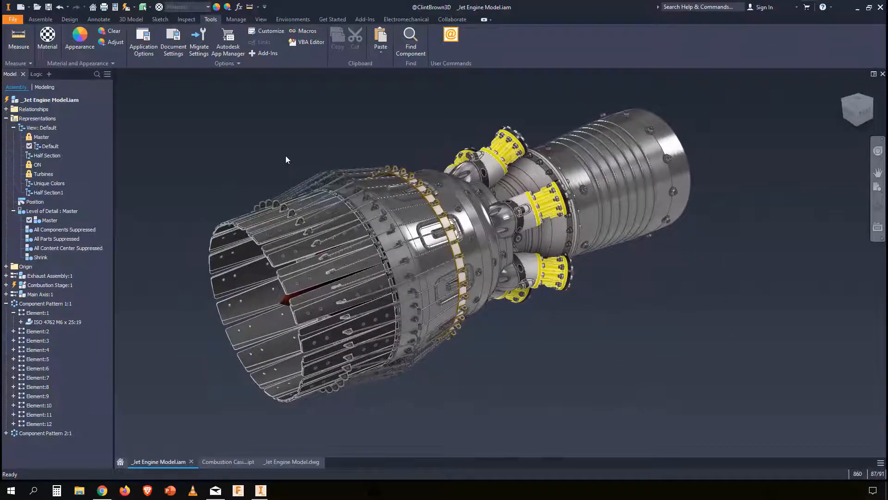
Review the Place Constraint and Place Joint dialogs in the dark theme, closing each without adding a relationship
left_click(40, 19)
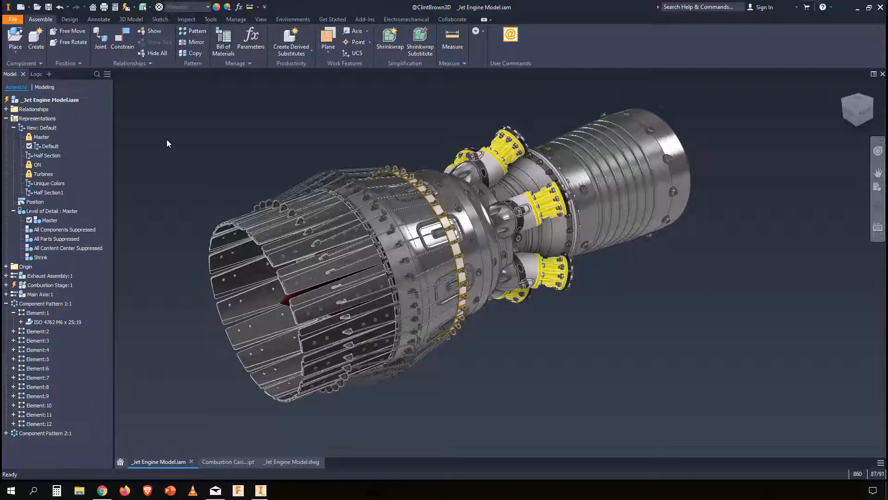
key("c")
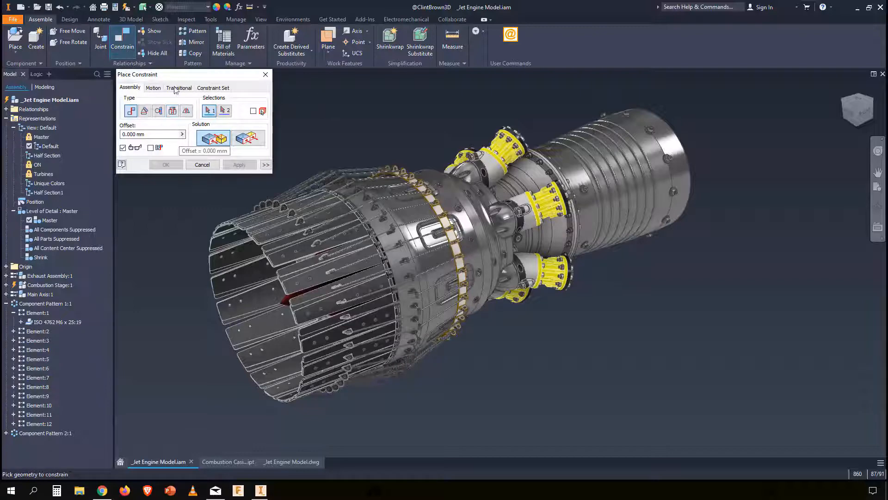
key("Escape")
key("j")
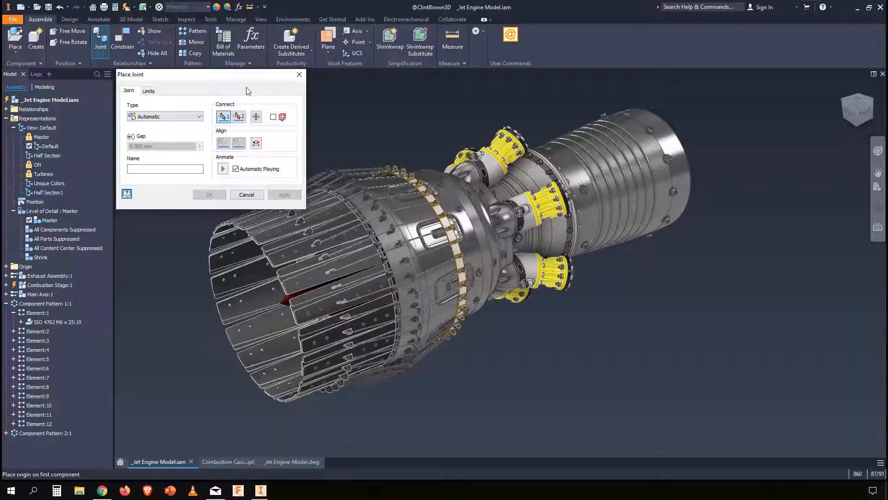
left_click(300, 75)
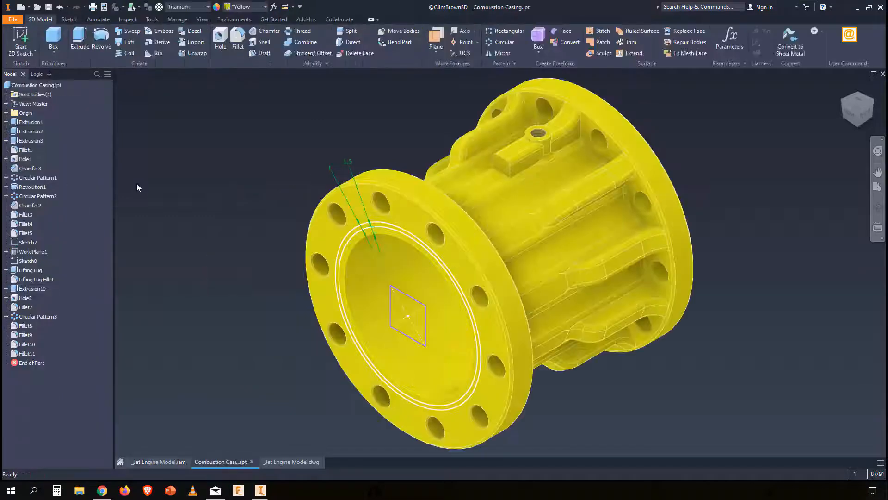
Review the Extrude, Revolve, Sweep and Loft interfaces in the Combustion Casing part without creating any feature
left_click(86, 40)
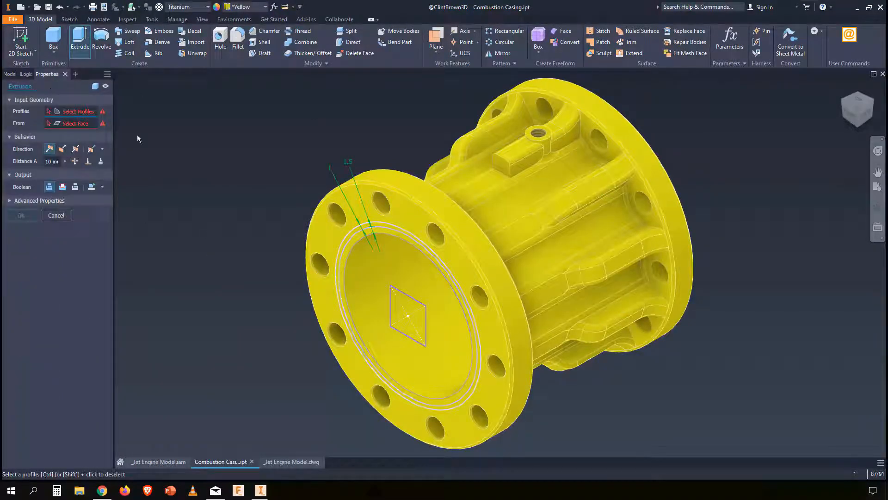
left_click(103, 38)
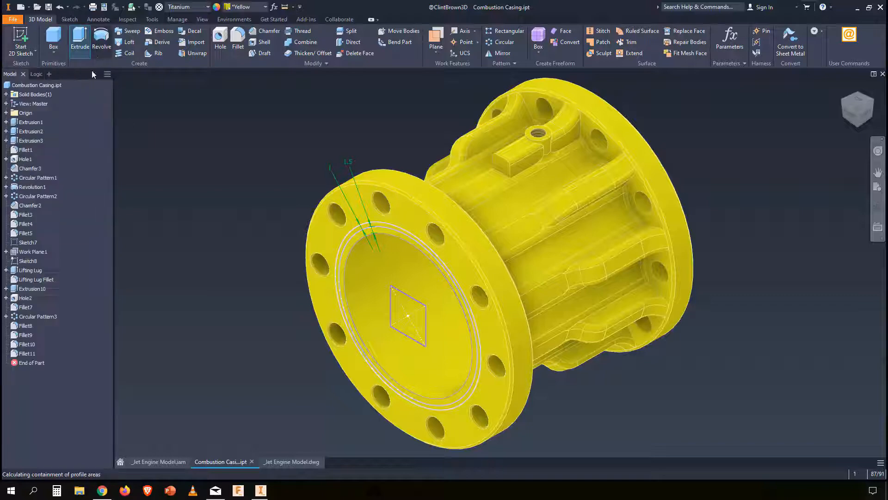
left_click(126, 31)
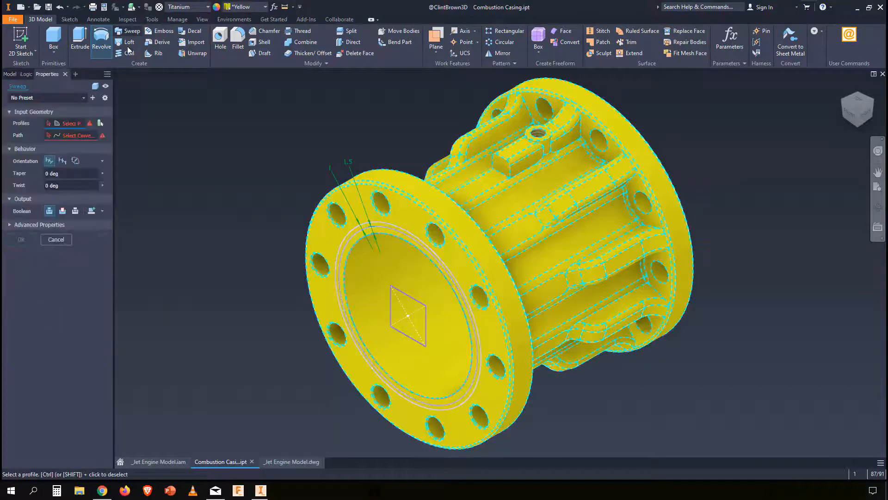
left_click(128, 42)
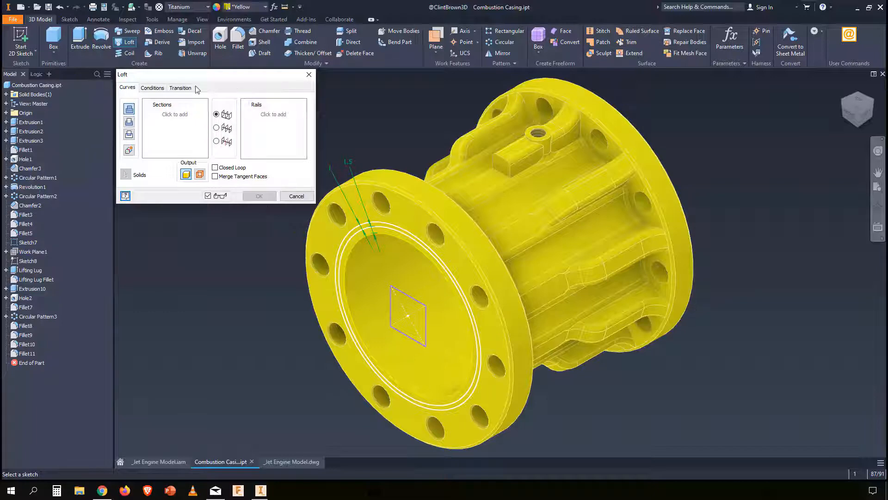
left_click(309, 74)
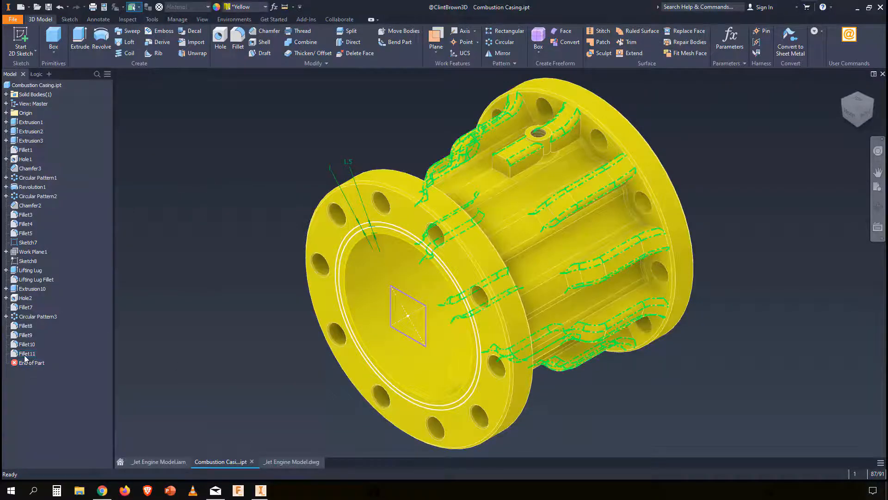
Enlarge the central square in Sketch7 to about 13.3 mm, dimension its height and finish the sketch
double_click(28, 242)
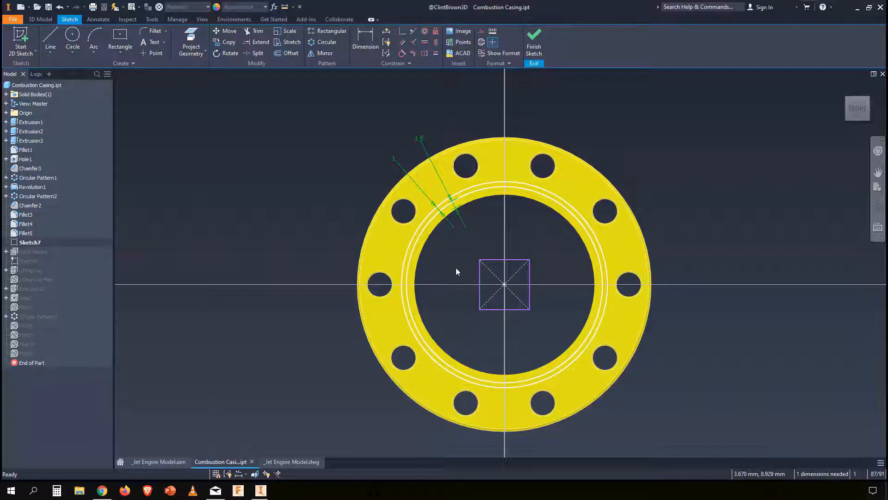
mouse_move(480, 264)
left_mouse_down()
mouse_move(437, 276)
mouse_move(458, 268)
left_mouse_up()
key("d")
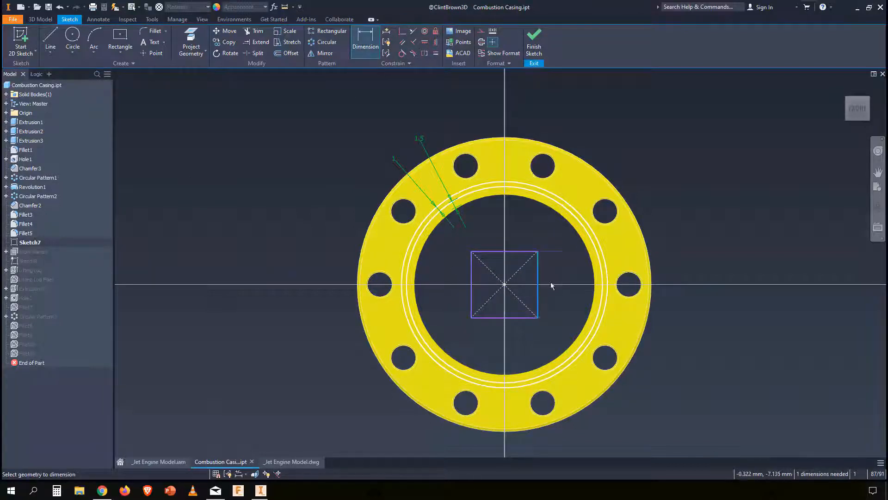
left_click(552, 286)
left_click(565, 281)
key("Return")
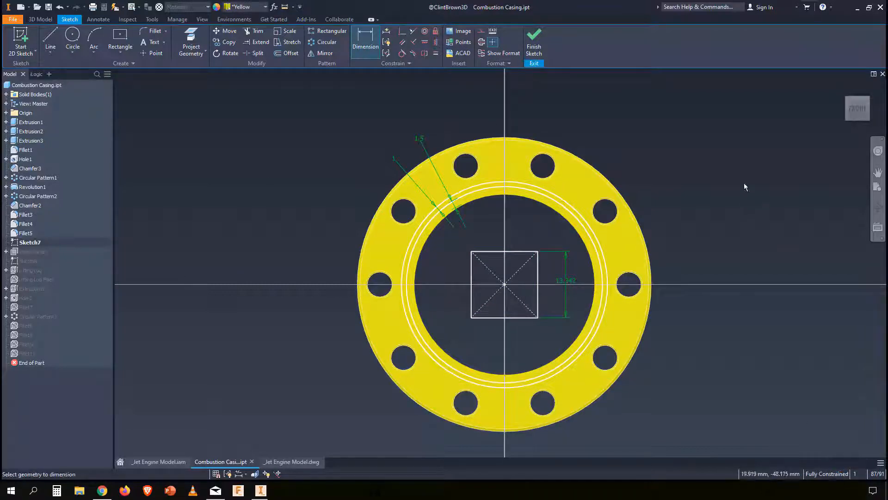
left_click(534, 40)
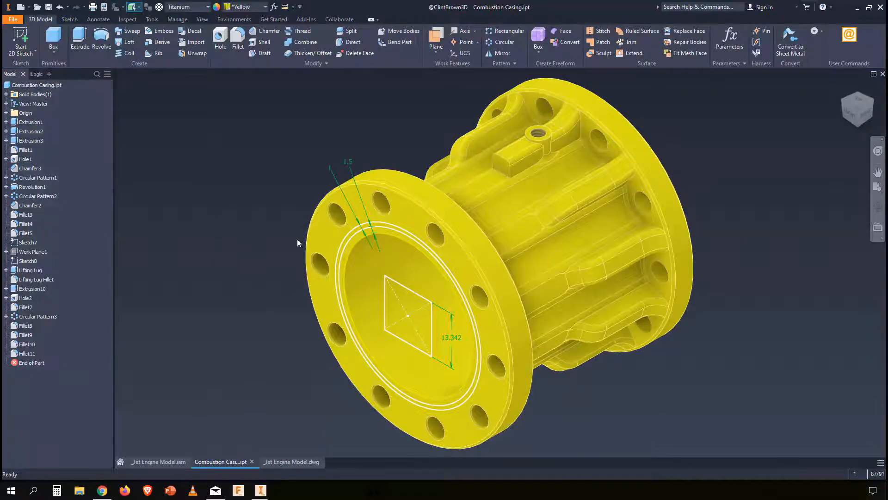
Extrude the narrow ring profile on the casing's flange face as a 1.5 mm deep cut into the flange
left_click(348, 242)
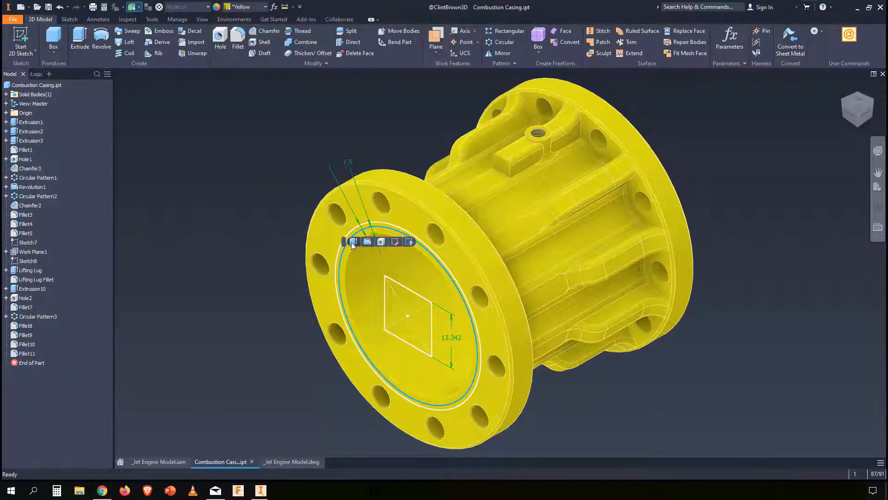
left_click(352, 241)
scroll(350, 243, "down", 3)
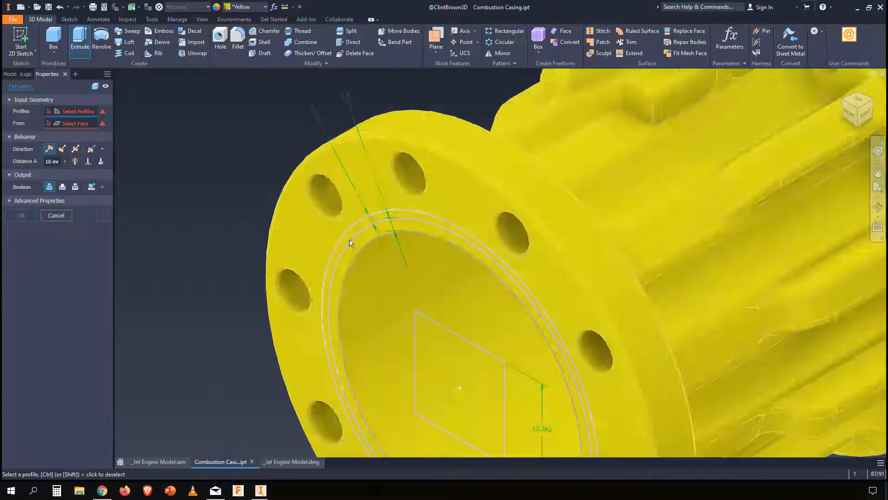
scroll(350, 241, "down", 2)
left_click(357, 230)
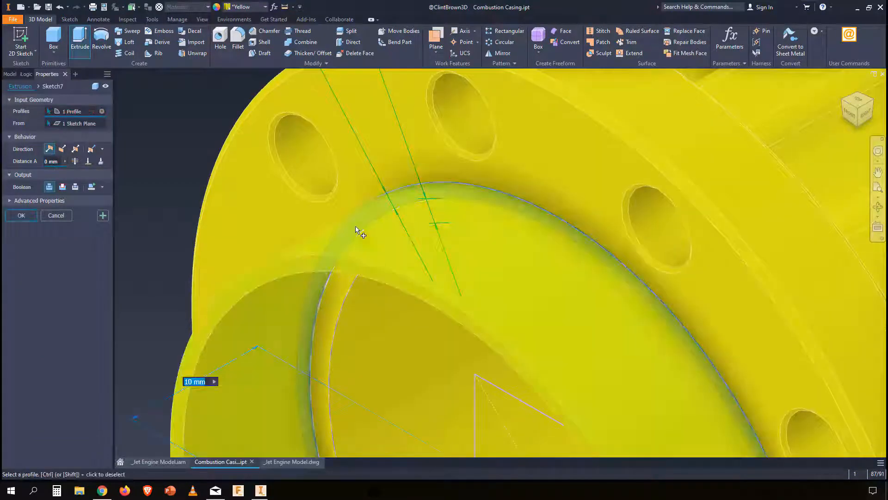
scroll(357, 230, "up", 5)
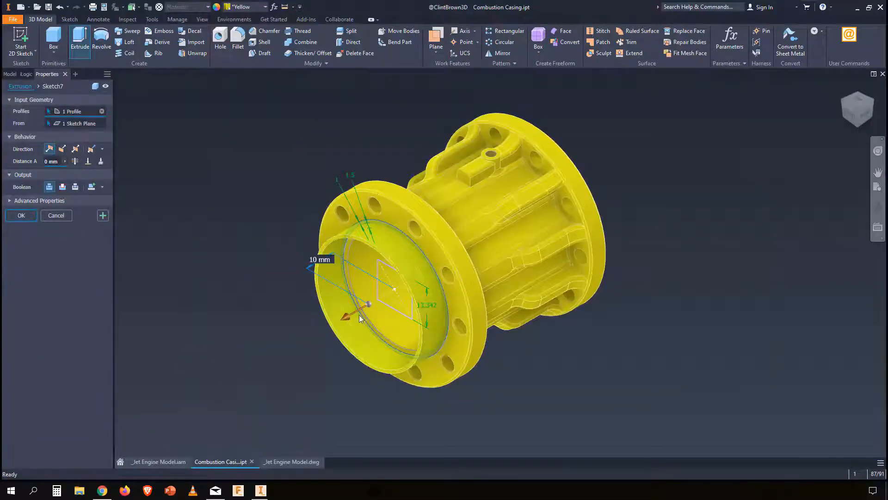
left_click_drag(359, 315, 380, 306)
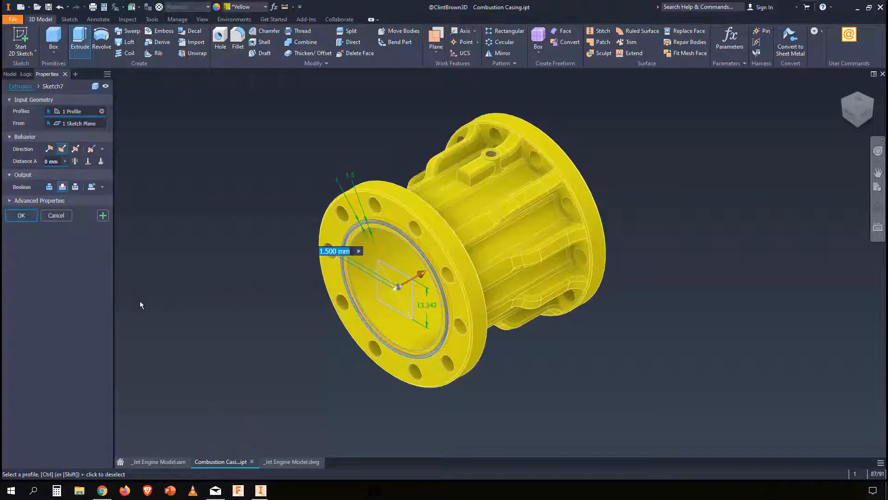
left_click(21, 216)
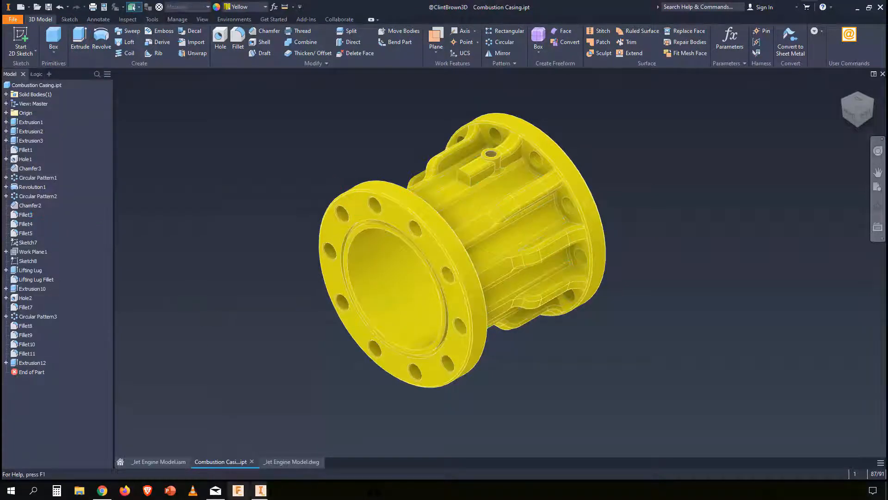
Look over the _Jet Engine Model drawing and the engine assembly in the dark theme, and return to the Combustion Casing part
left_click(287, 461)
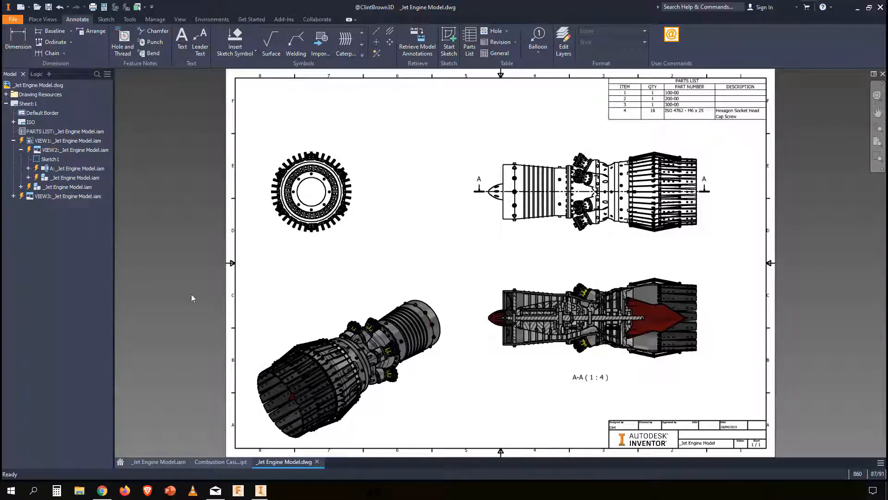
left_click(162, 464)
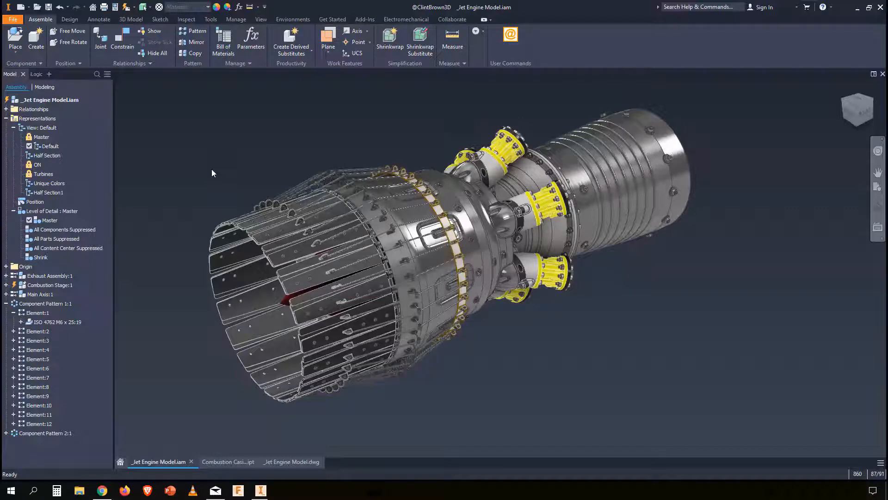
left_click(239, 466)
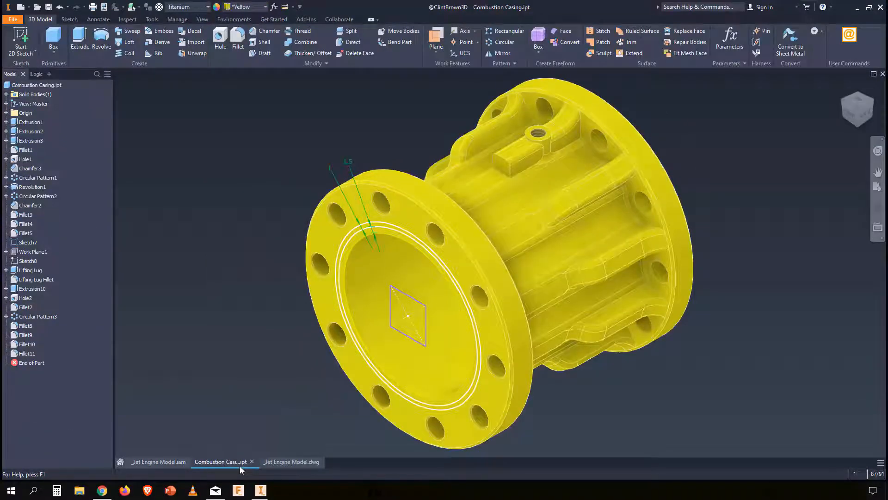
Review the Chamfer, Shell, Fillet and Face Draft dialogs in the Combustion Casing part without creating any feature
left_click(264, 31)
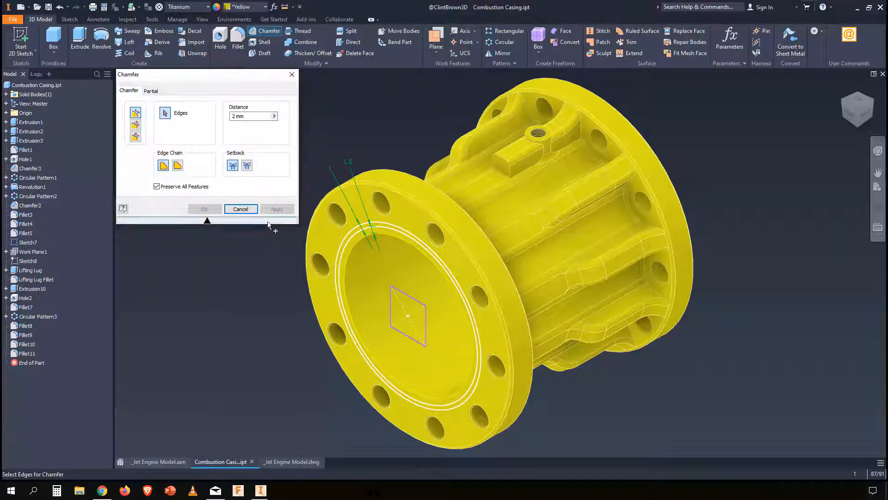
left_click(241, 209)
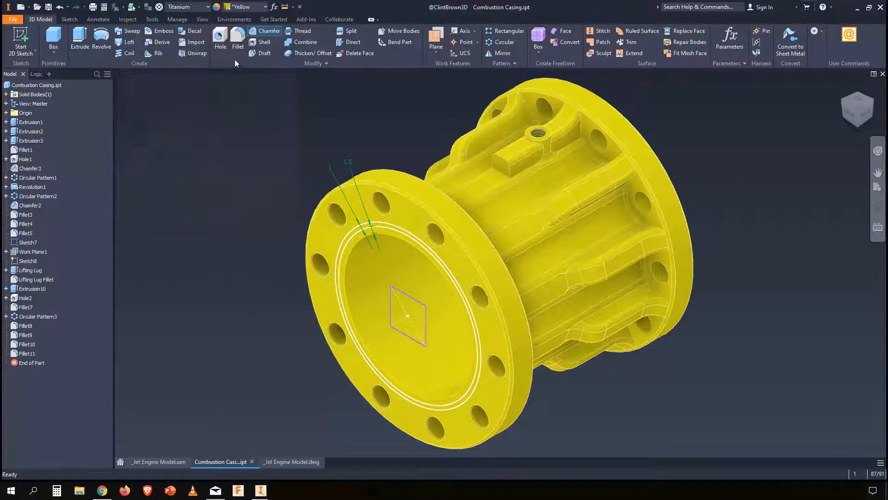
left_click(259, 46)
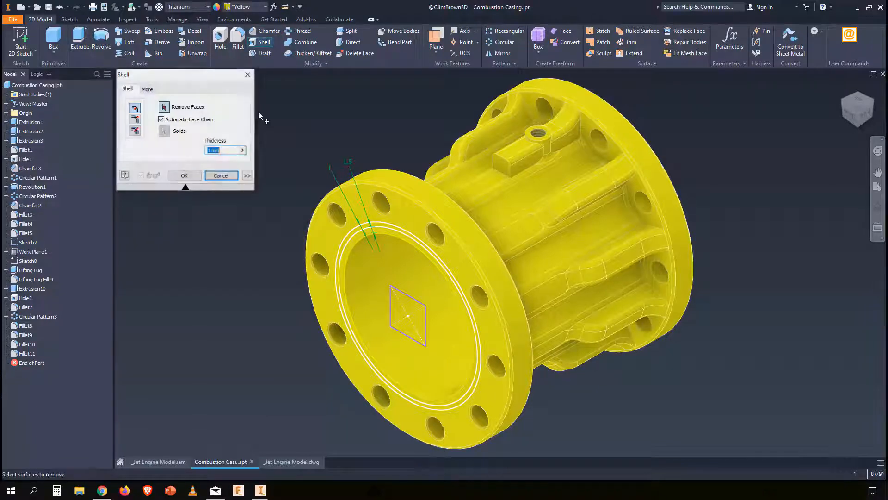
left_click(249, 76)
left_click(238, 39)
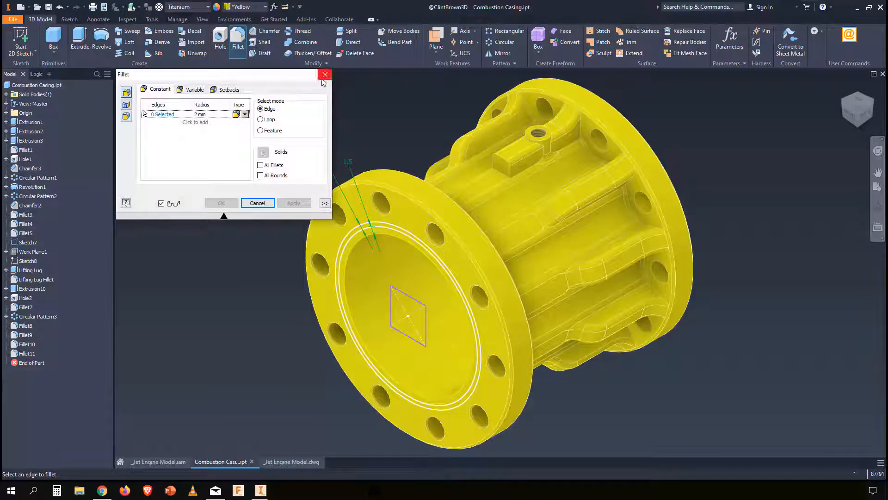
left_click(264, 54)
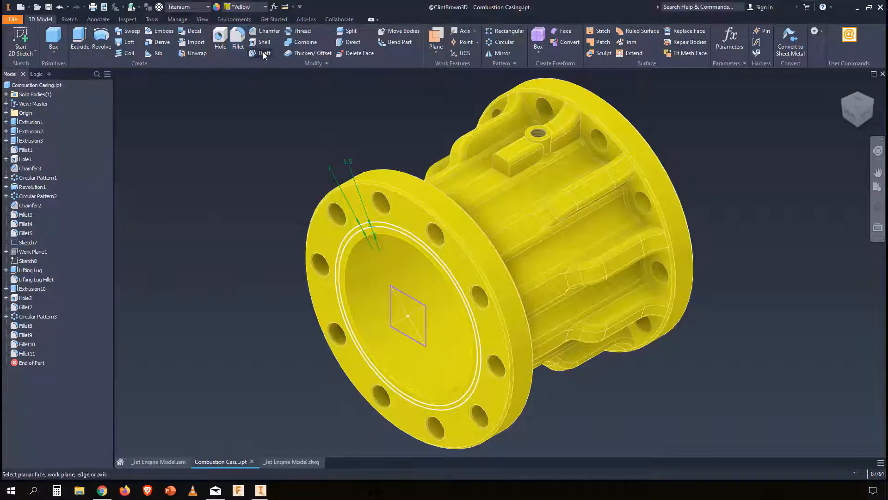
left_click(287, 75)
Turn on the Mini-Toolbar in the user interface visibility options and return to the 3D modelling commands
left_click(202, 19)
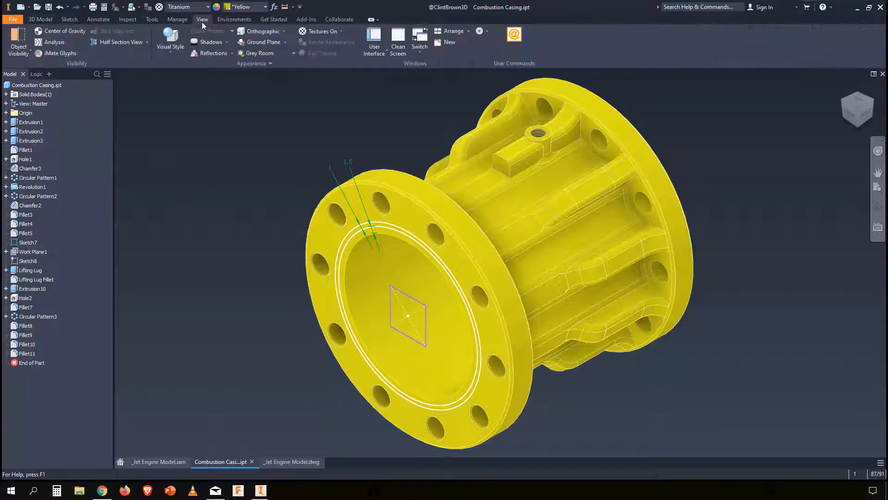
left_click(370, 52)
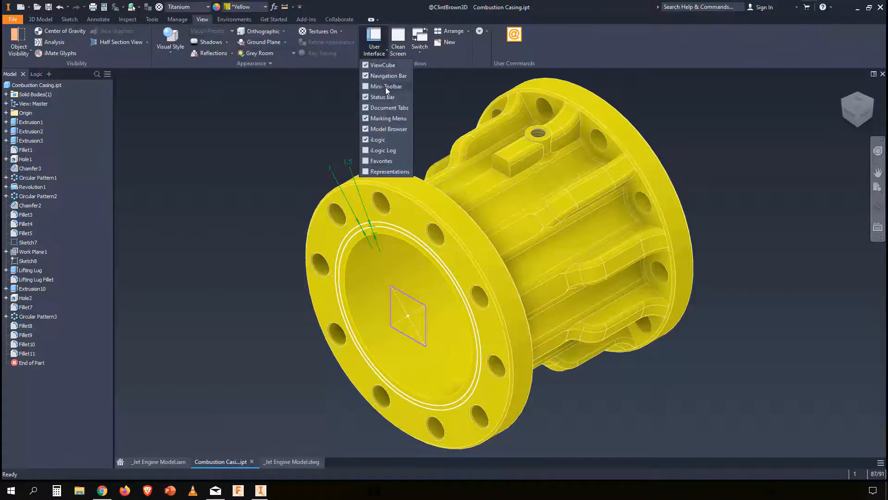
left_click(278, 117)
left_click(45, 19)
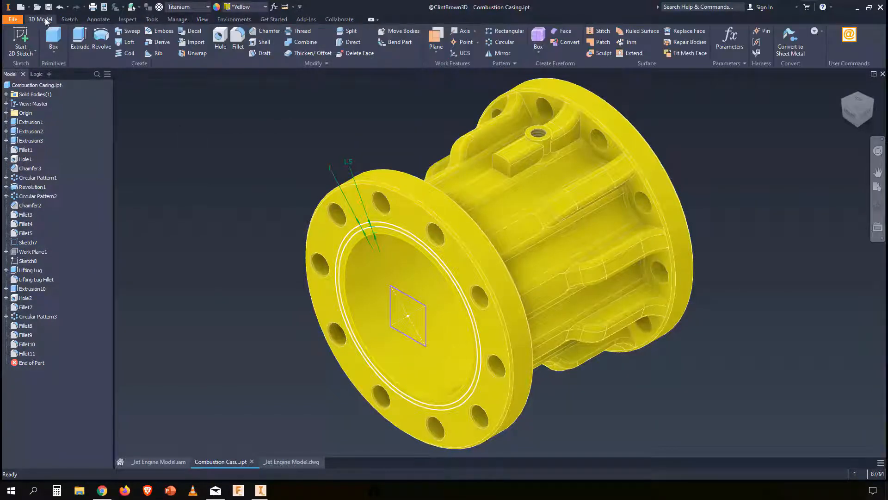
Start Fillet, collapse its dialog, park it over the status bar below the model browser, and cancel the command
left_click(237, 41)
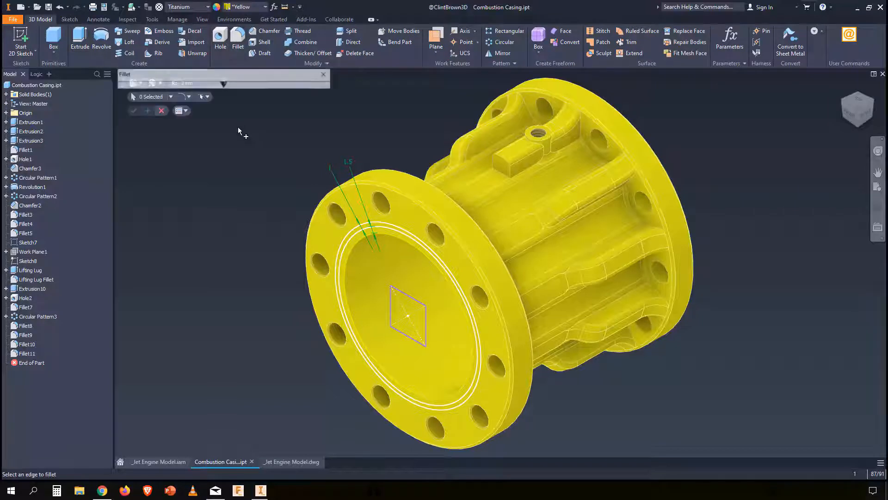
left_click(224, 85)
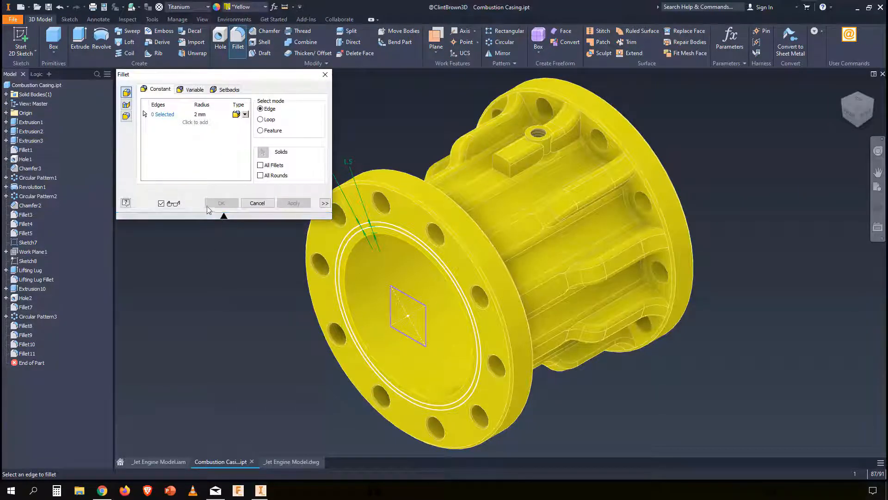
left_click(224, 217)
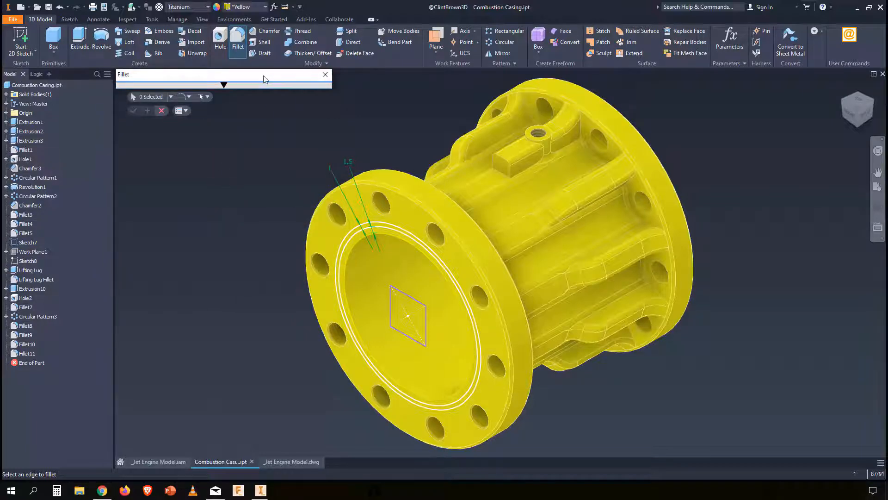
left_click_drag(265, 78, 151, 481)
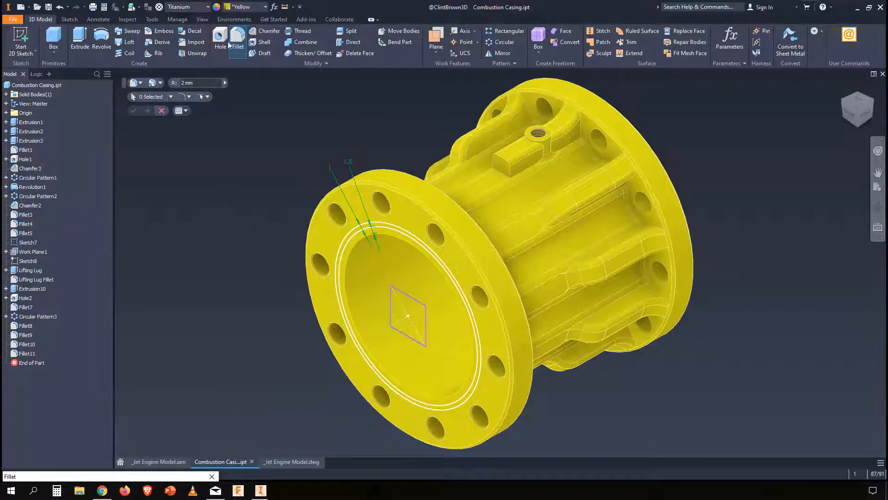
left_click(162, 111)
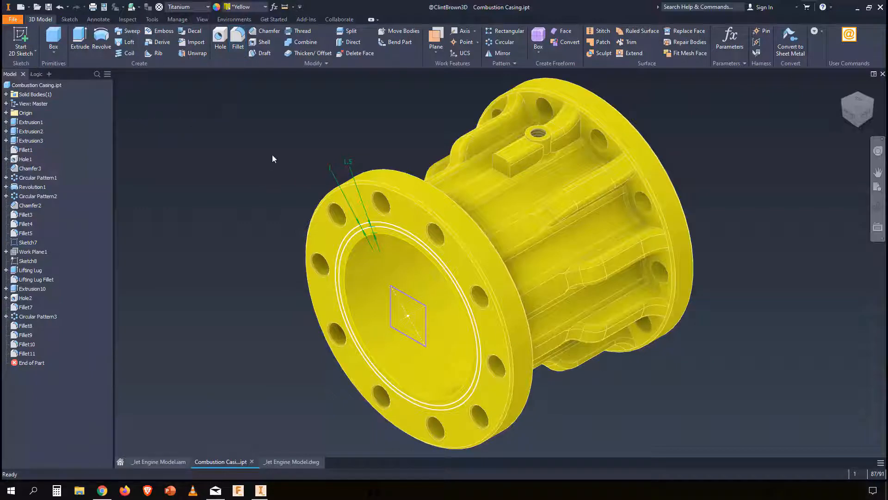
Reopen Fillet, unpin the mini-toolbar position and cancel the command
left_click(241, 40)
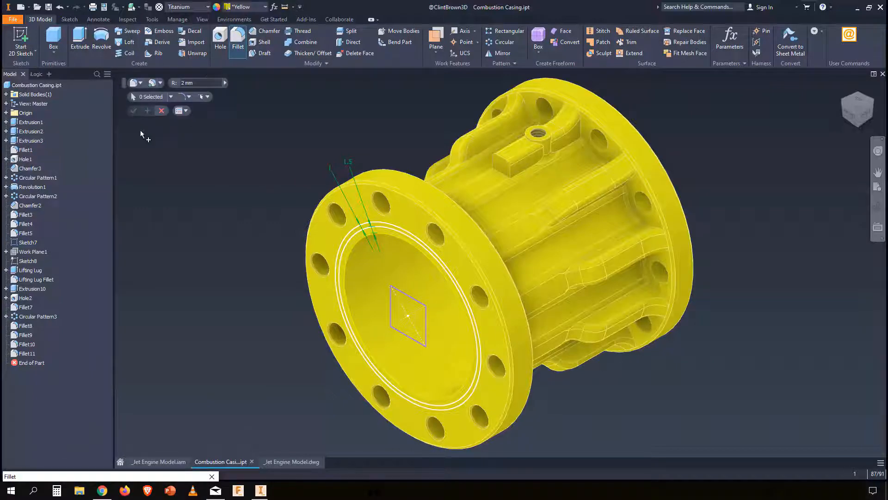
left_click(161, 110)
left_click(235, 47)
left_click(184, 112)
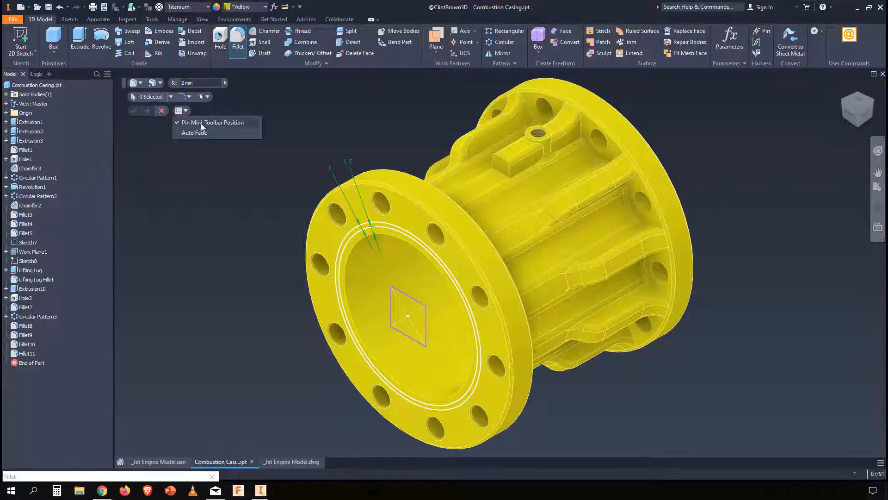
left_click(200, 129)
left_click(162, 111)
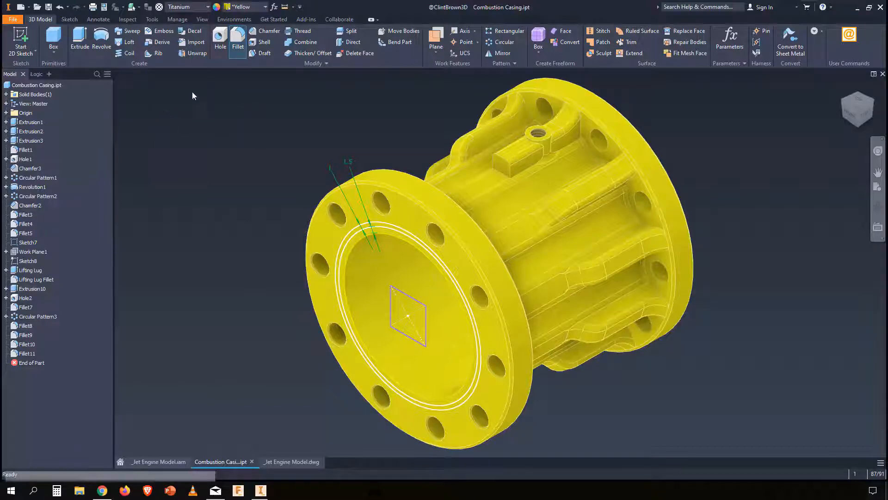
Move the Fillet mini-toolbar to the upper corner of the graphics area beside the model browser, pin its position and cancel the fillet
left_click(235, 47)
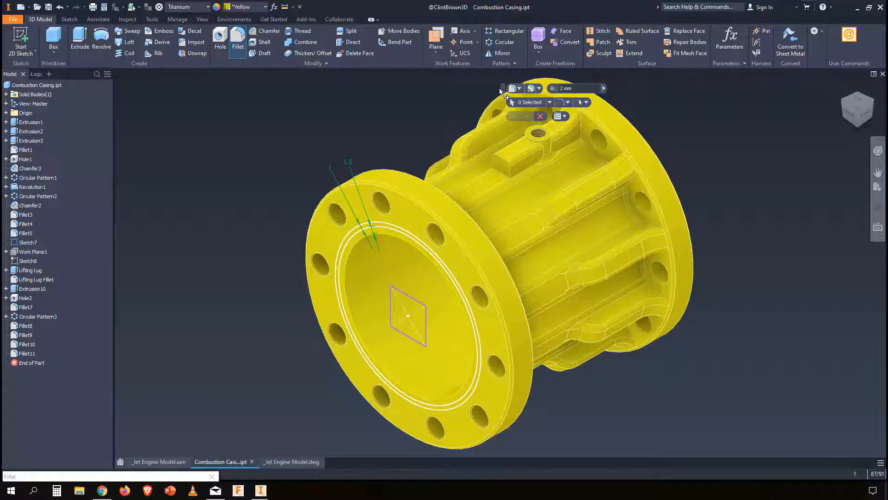
left_click_drag(537, 87, 231, 117)
left_click(587, 134)
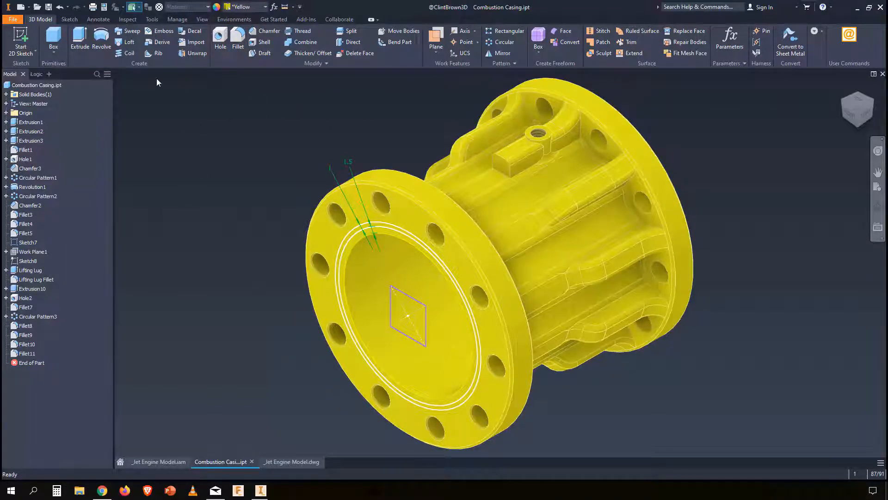
key("f")
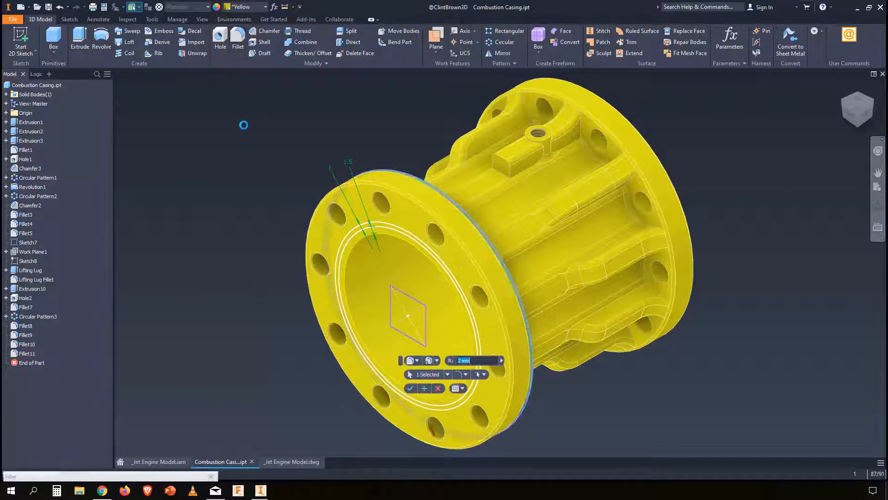
left_click(459, 388)
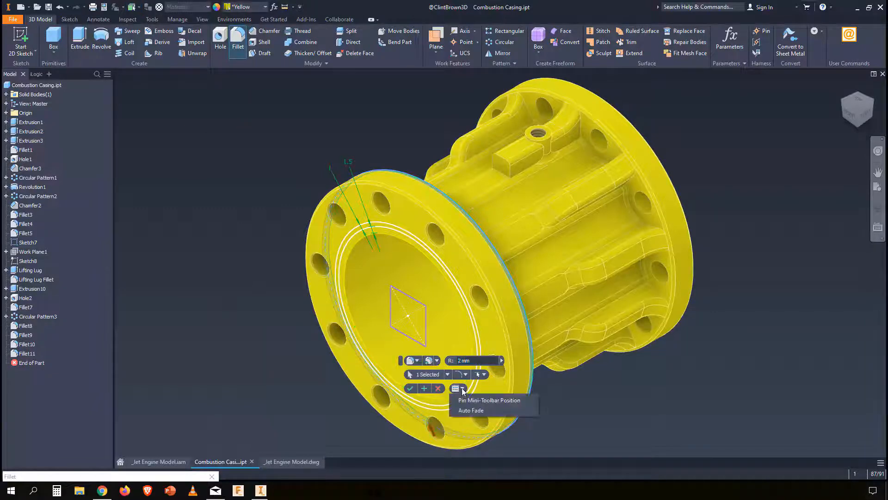
left_click(478, 410)
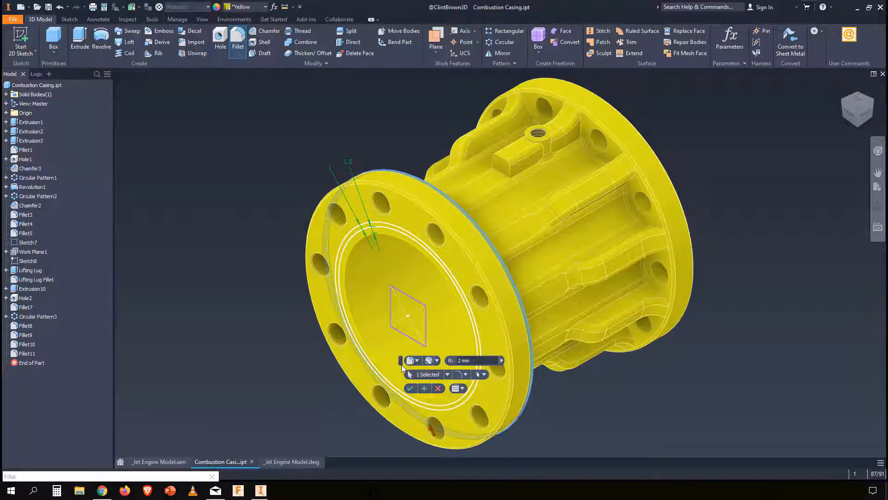
left_click_drag(402, 364, 113, 81)
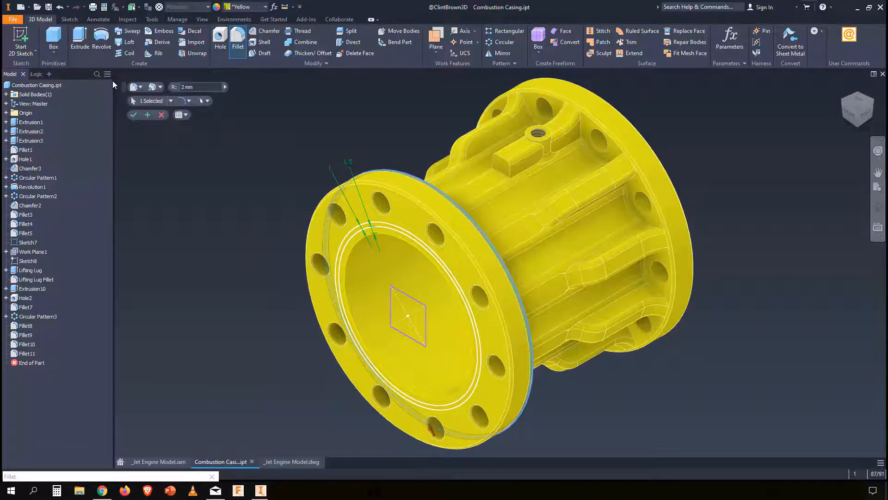
left_click(162, 115)
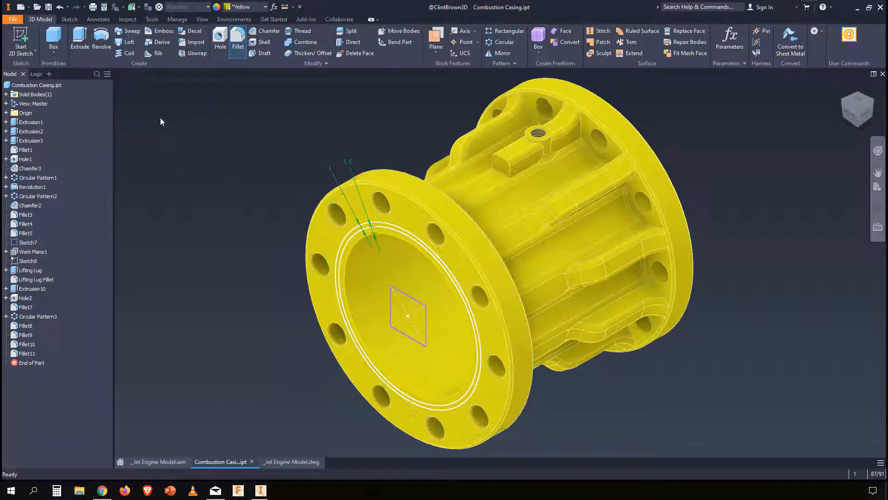
Park the collapsed Chamfer, Shell and Face Draft dialogs over the status bar below the model browser, cancelling each command
left_click(263, 31)
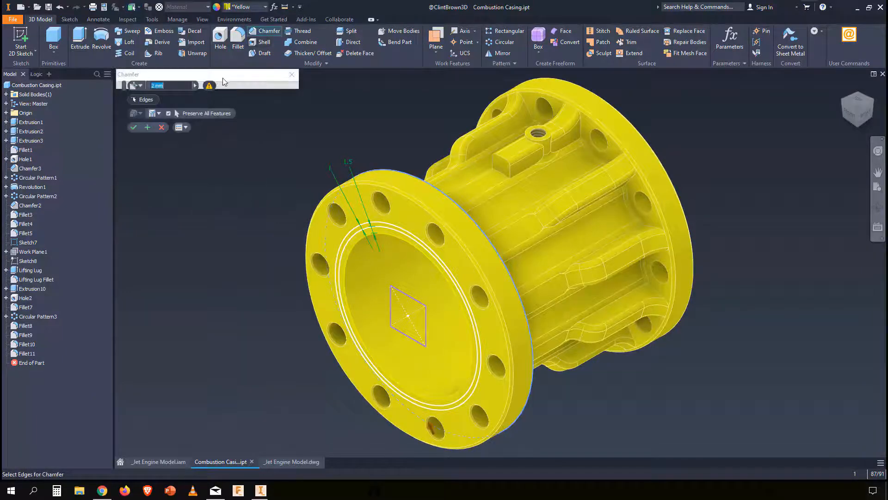
left_click_drag(224, 81, 95, 480)
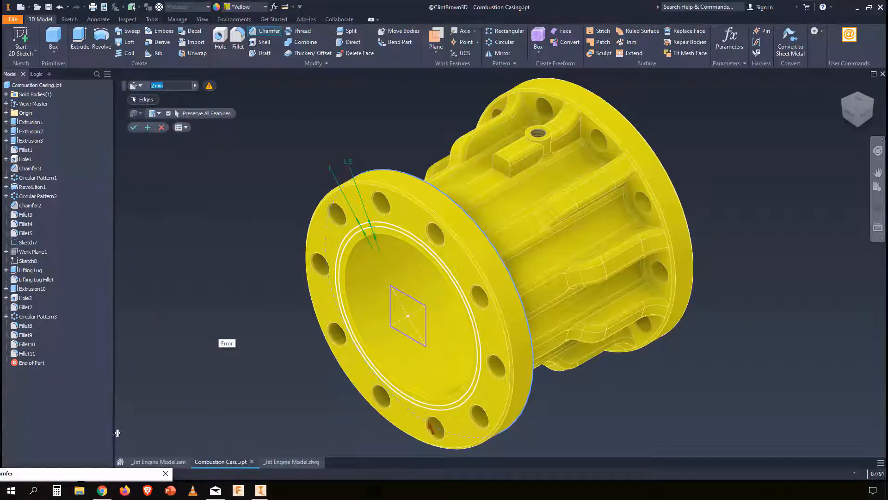
left_click(161, 127)
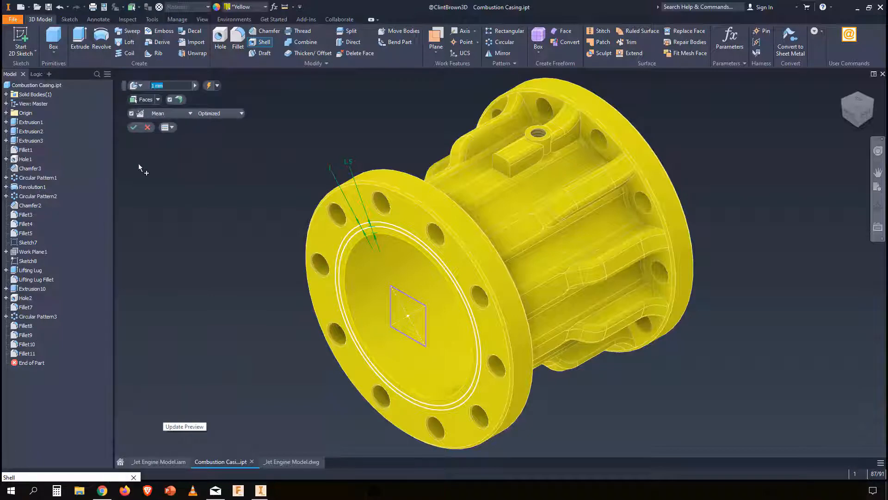
left_click(148, 127)
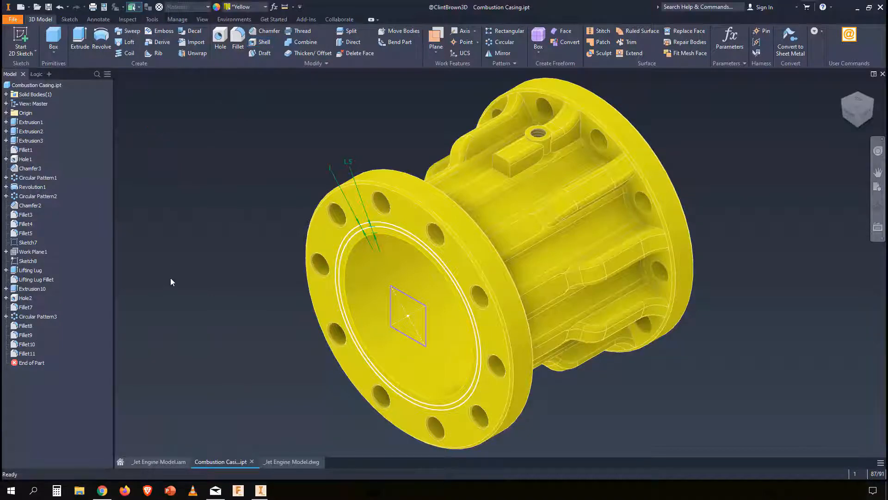
left_click(265, 53)
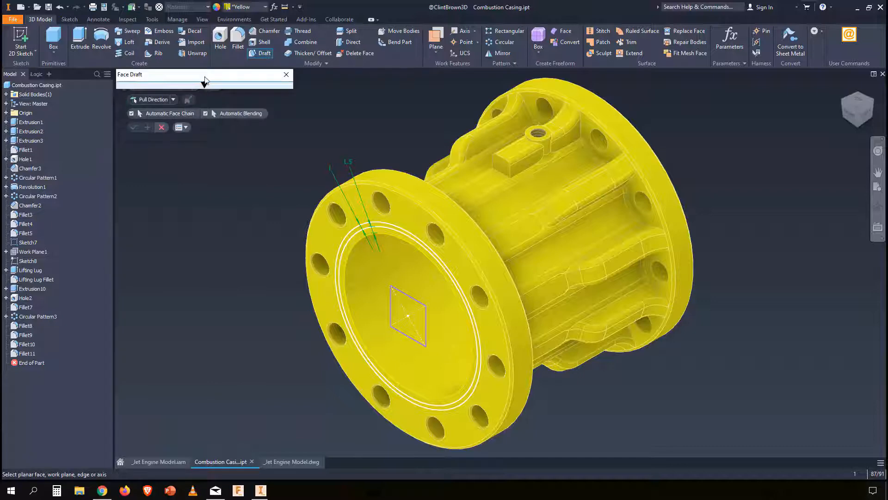
left_click_drag(202, 81, 96, 480)
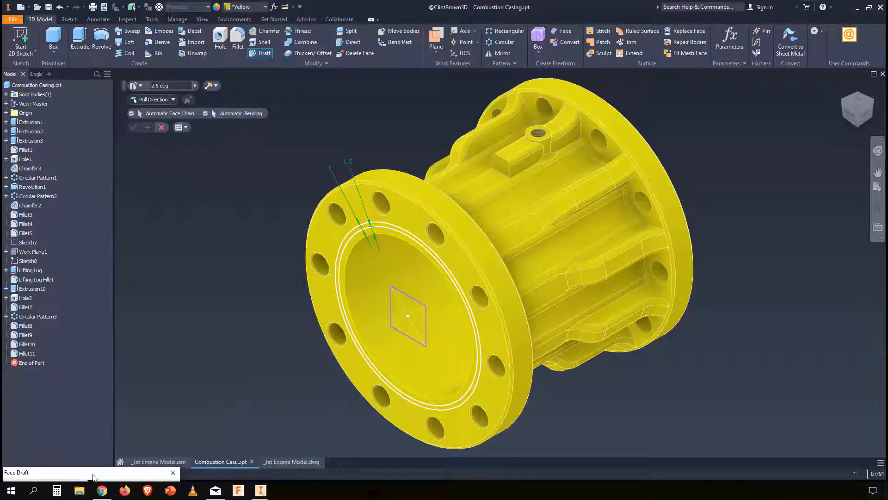
left_click(161, 128)
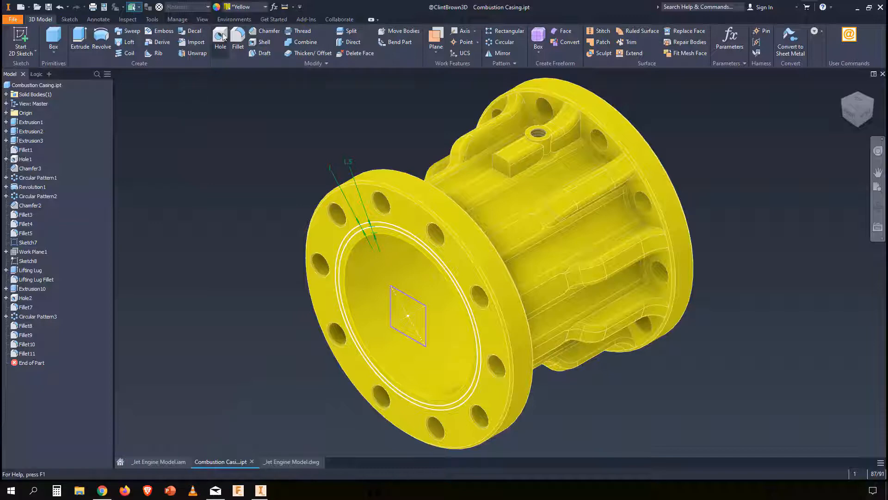
Recheck the Fillet, Chamfer and Shell mini-toolbars with their dialogs parked, cancel each command and return to the _Jet Engine Model assembly
left_click(238, 38)
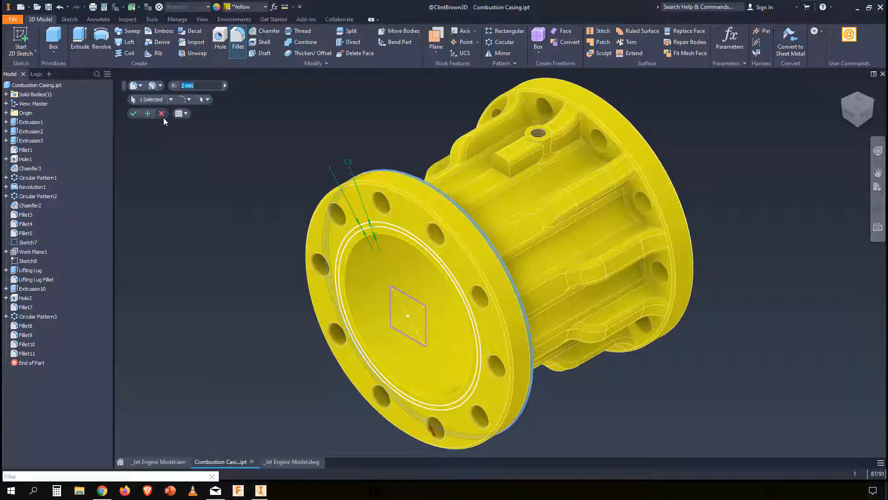
left_click(162, 115)
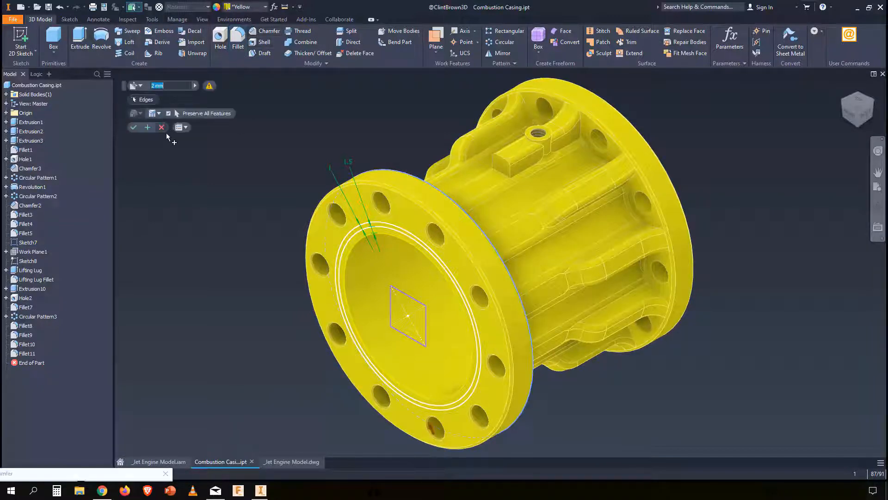
left_click(162, 128)
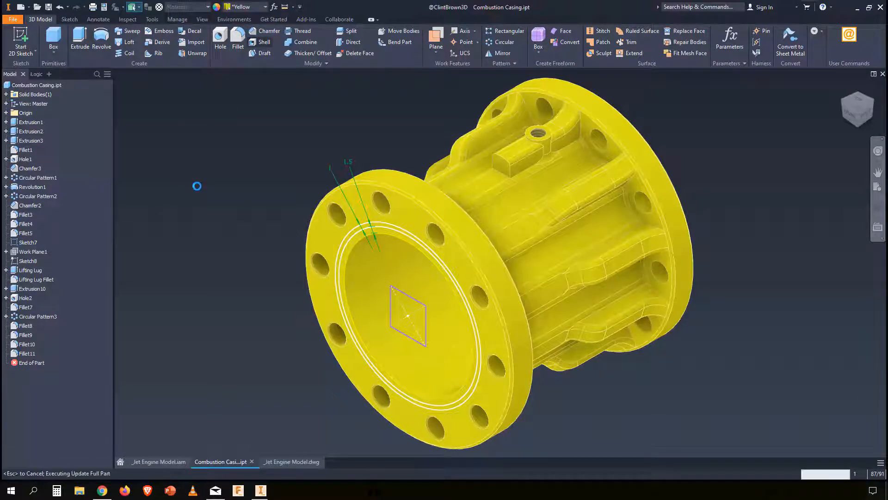
left_click(147, 128)
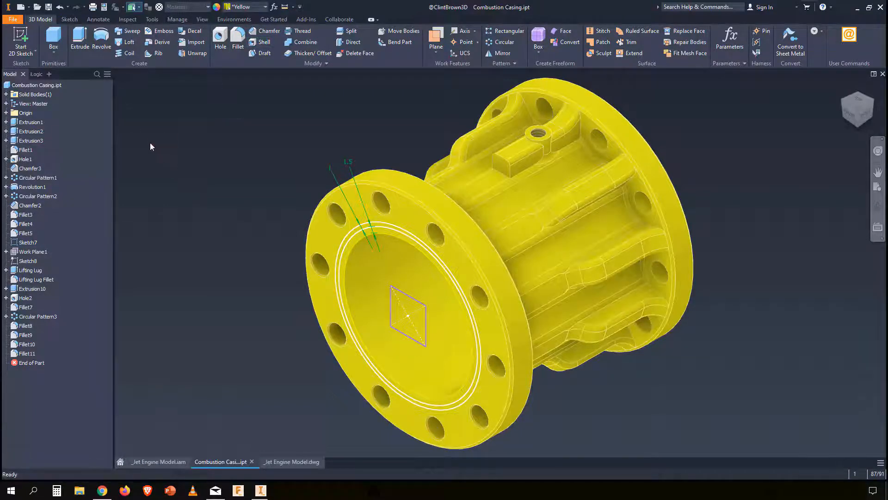
key("ctrl+Tab")
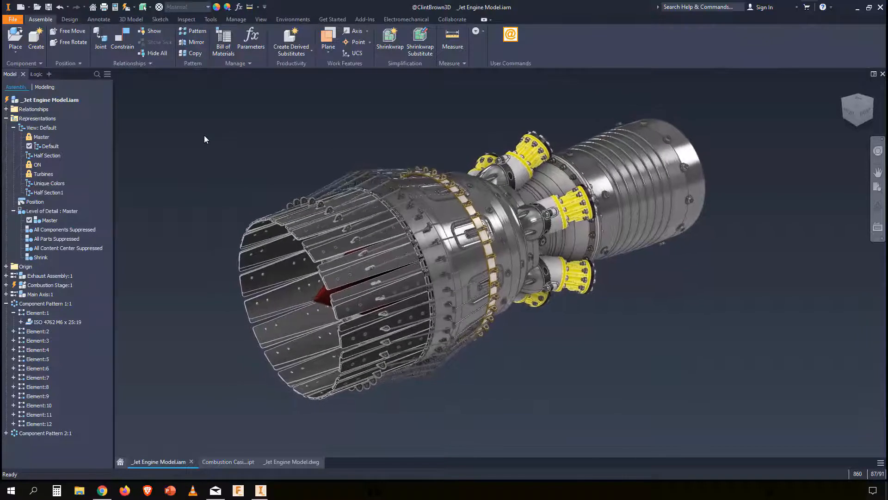